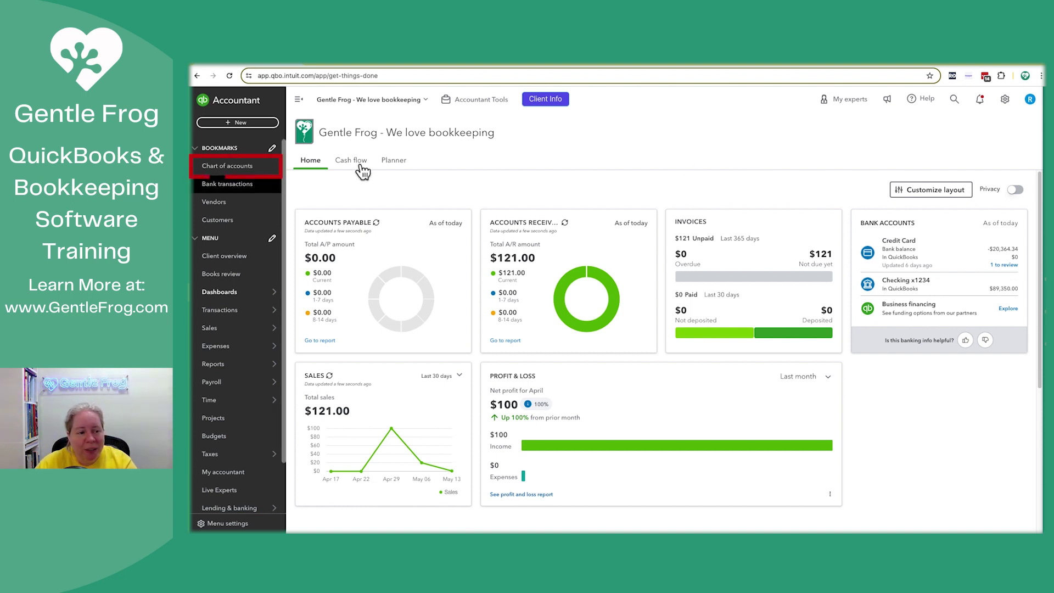
Open the Checking x1234 register from the Chart of accounts, reconciled through 05/15/2024
{"action": "left_click", "coordinate": [225, 167]}
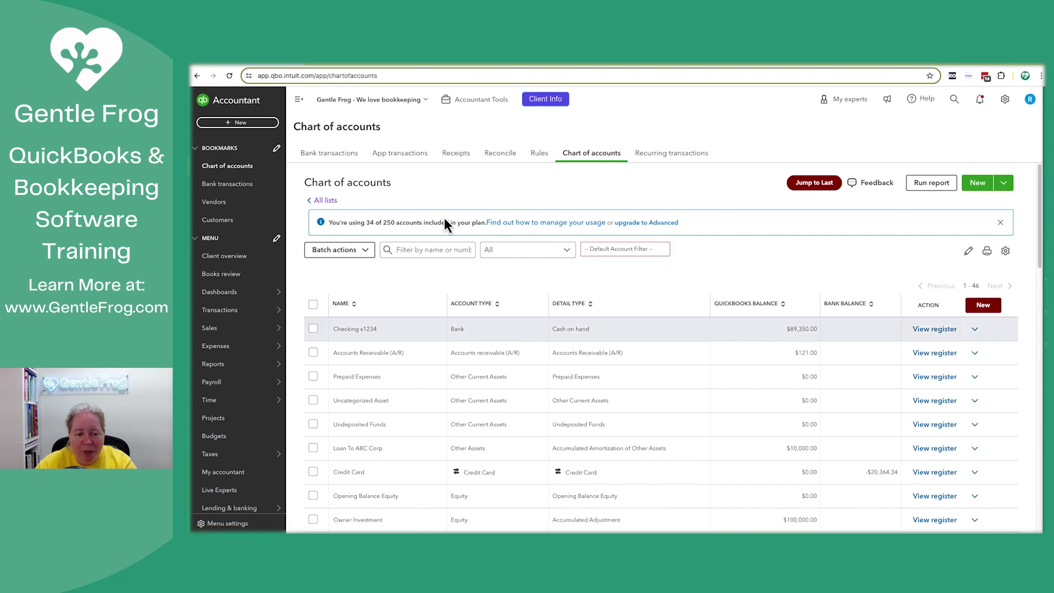
{"action": "left_click", "coordinate": [935, 329]}
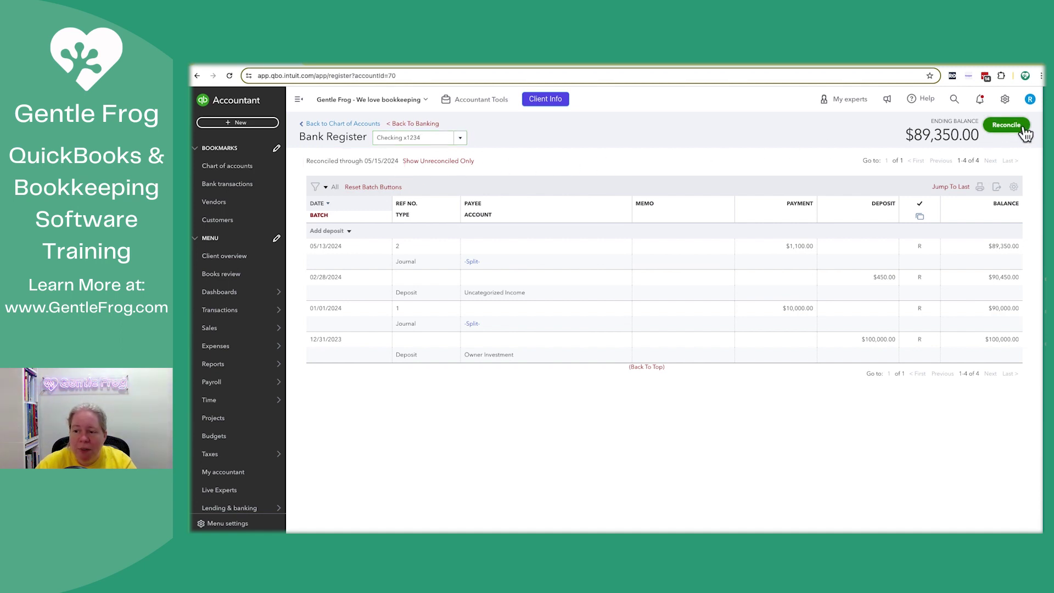
{"action": "left_click", "coordinate": [1006, 126]}
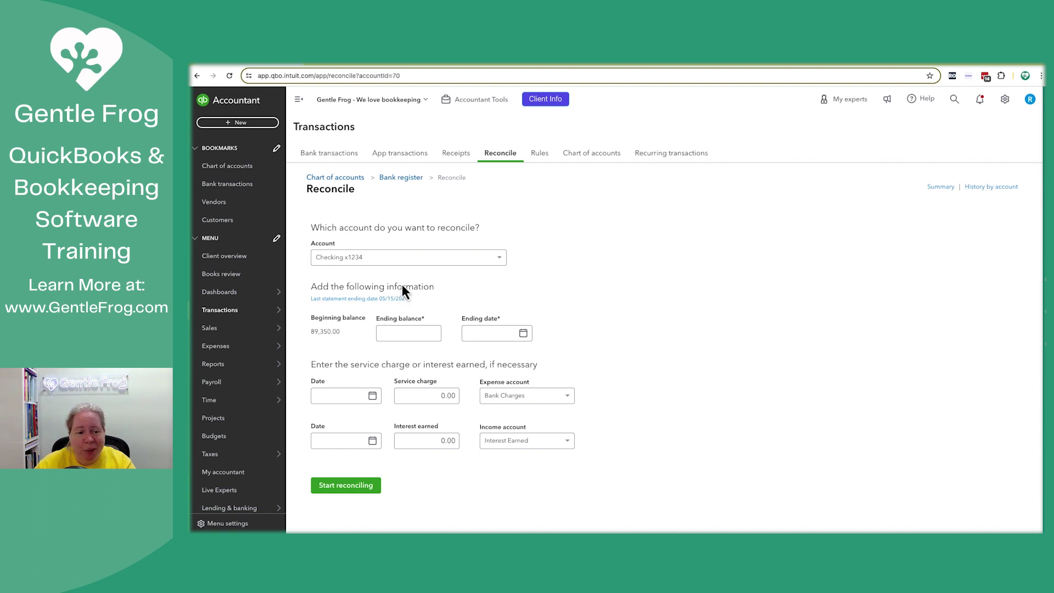
{"action": "left_click", "coordinate": [410, 180]}
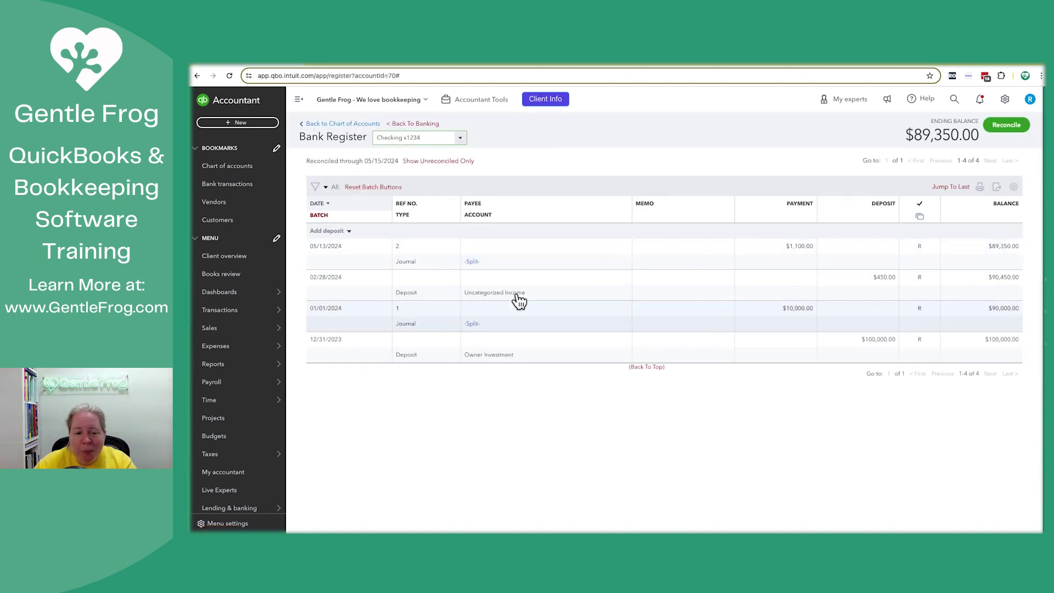
Move the 02/28/2024 $450.00 deposit from Uncategorized Income to Services and confirm the reconciled-change warning
{"action": "left_click", "coordinate": [519, 301]}
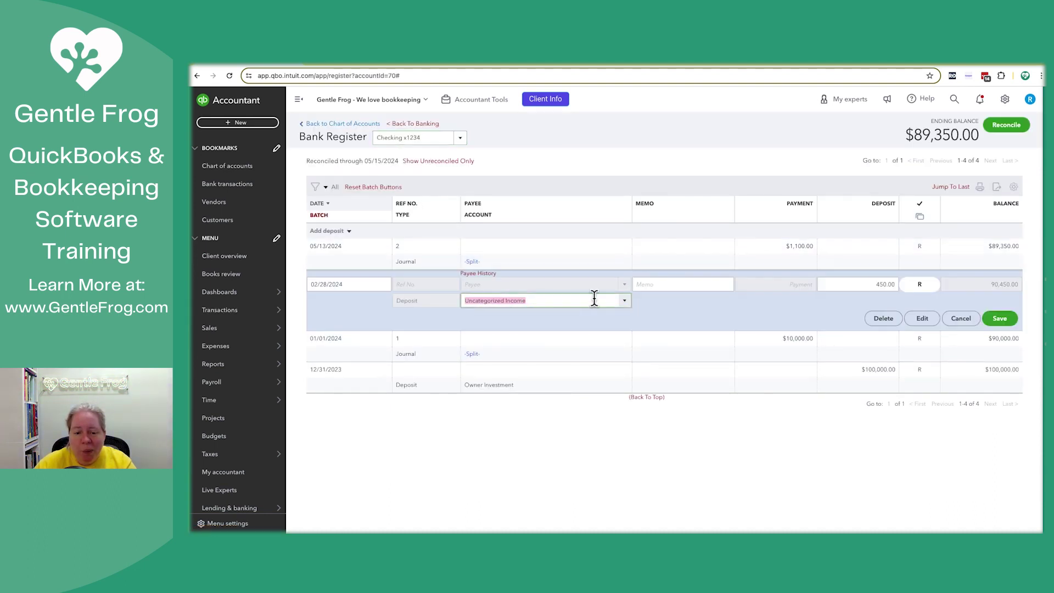
{"action": "left_click", "coordinate": [927, 320]}
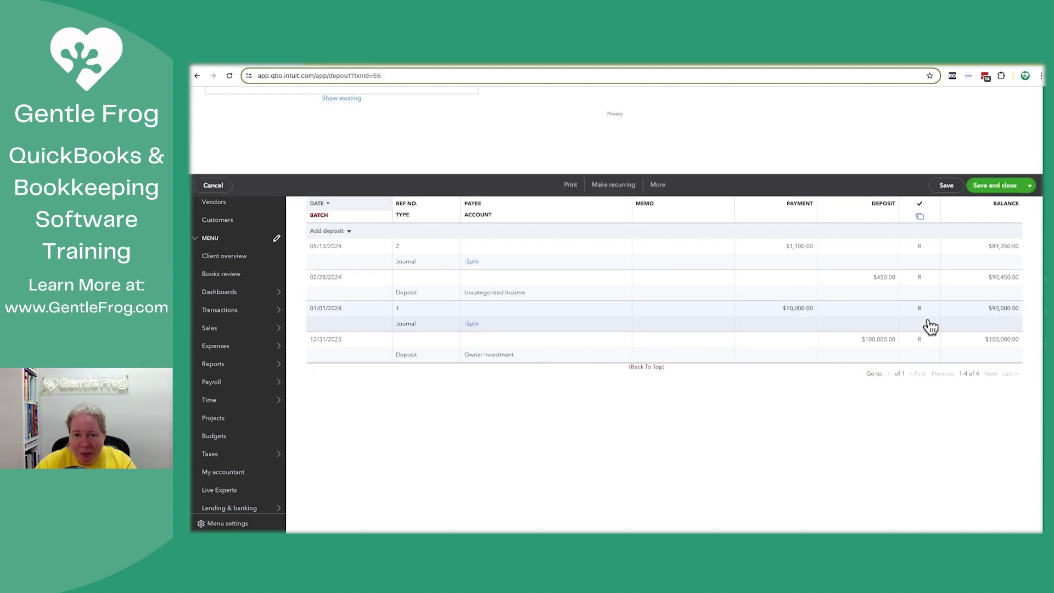
{"action": "left_click", "coordinate": [493, 288]}
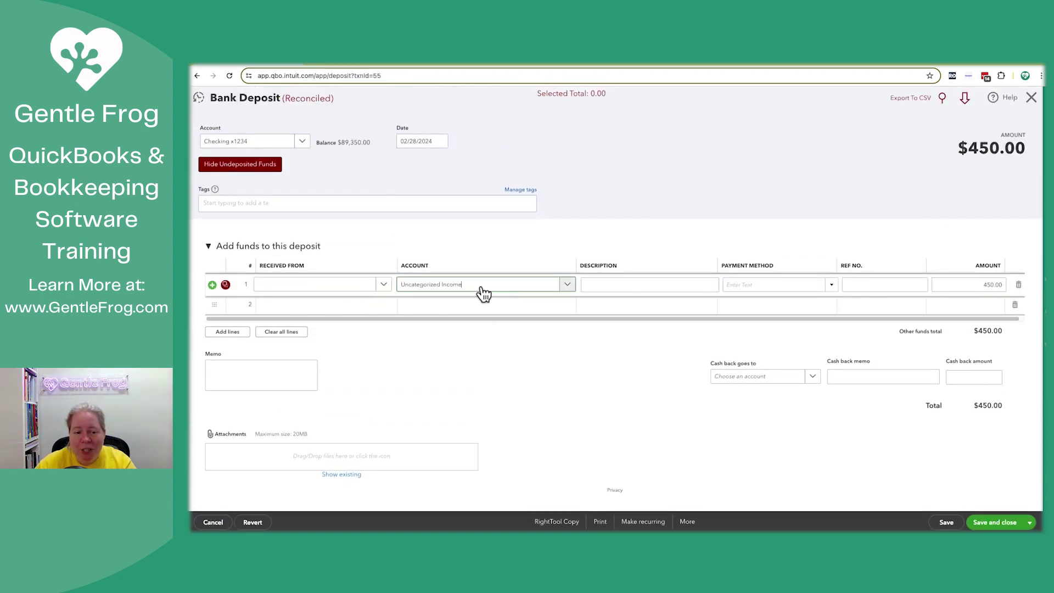
{"action": "left_click", "coordinate": [424, 284]}
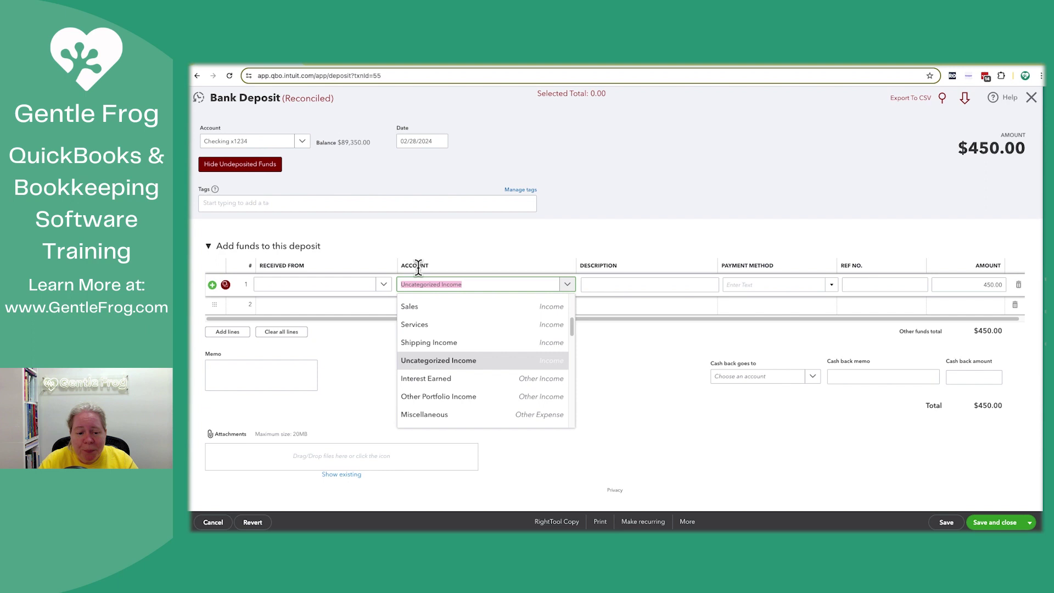
{"action": "left_click", "coordinate": [436, 325]}
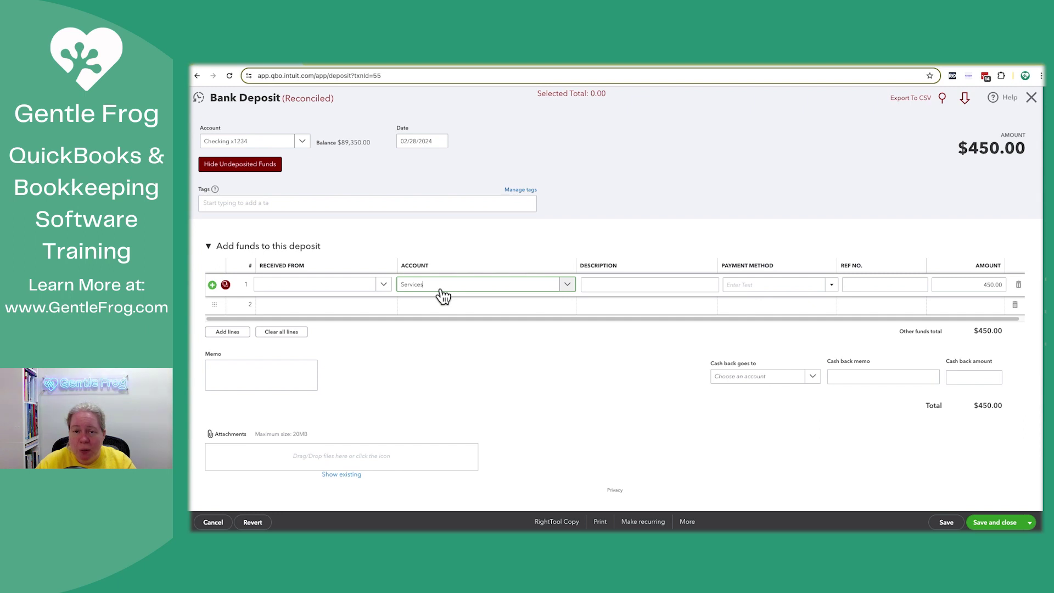
{"action": "left_click", "coordinate": [993, 522]}
{"action": "left_click_drag", "start_coordinate": [554, 284], "coordinate": [704, 297]}
{"action": "left_click", "coordinate": [709, 302]}
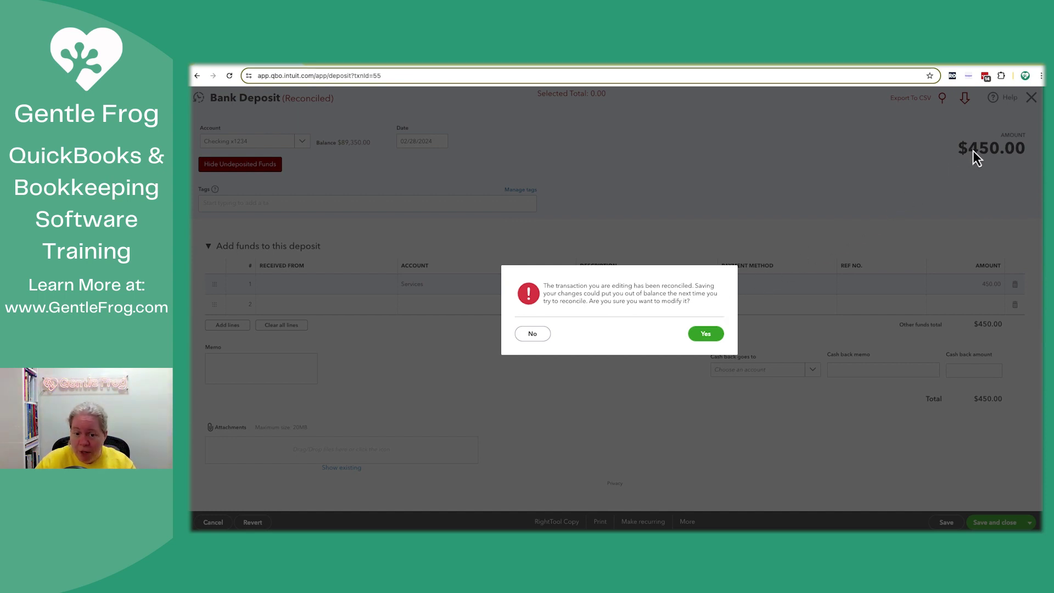
{"action": "left_click", "coordinate": [704, 334]}
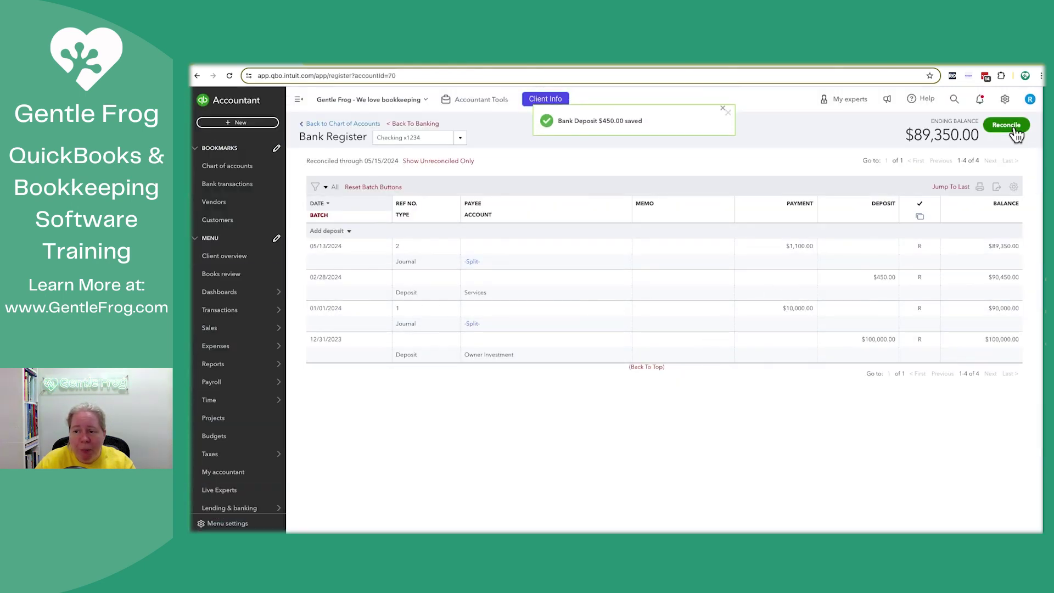
{"action": "left_click", "coordinate": [1010, 126]}
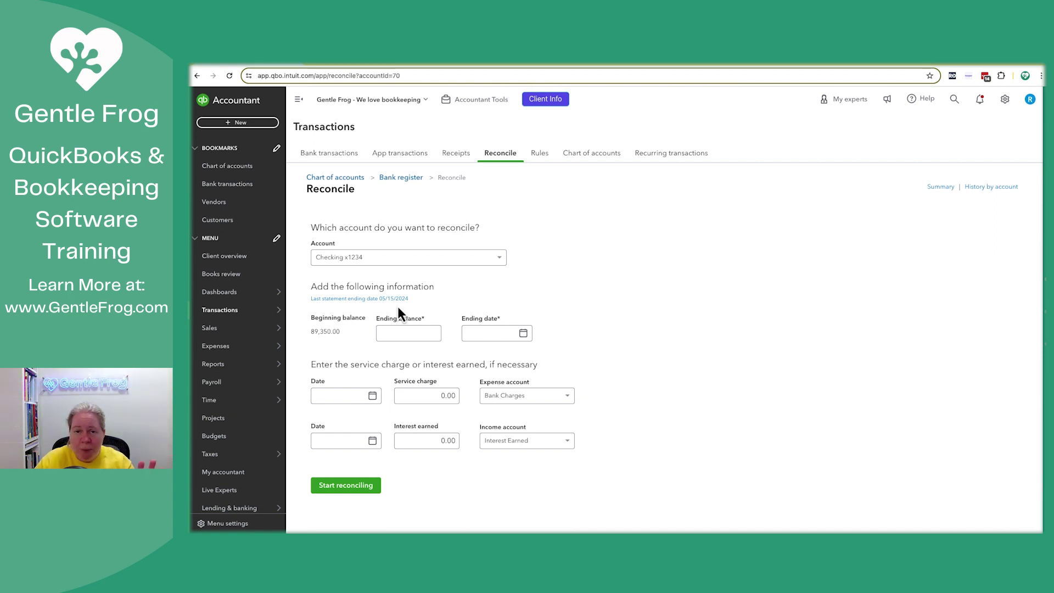
{"action": "left_click", "coordinate": [401, 178]}
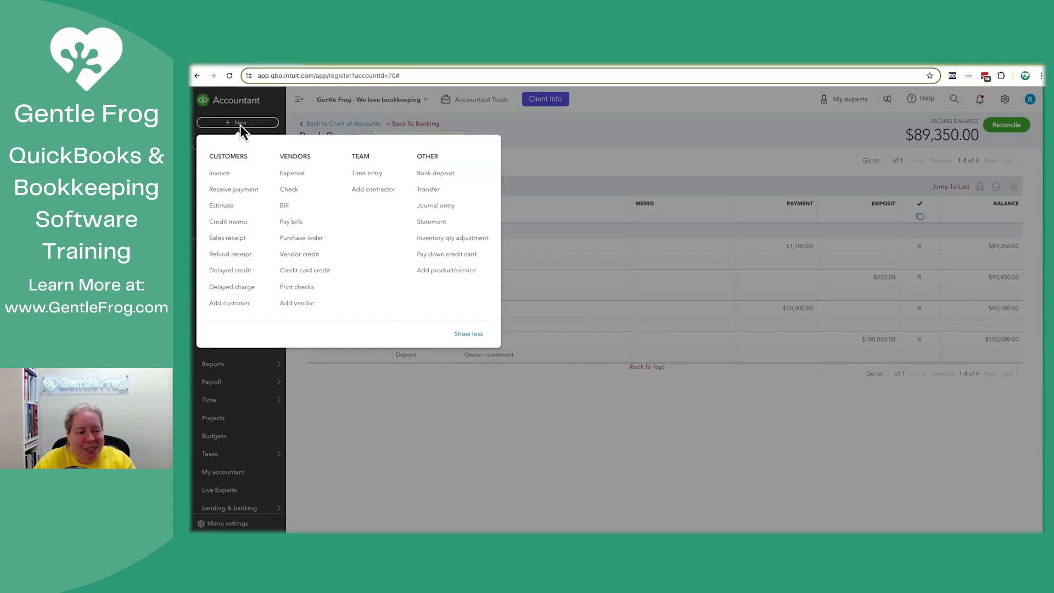
Record a 05/01/2024 $900.00 ABC Corp expense under Bank Charges and open its register row
{"action": "left_click", "coordinate": [239, 123]}
{"action": "left_click", "coordinate": [300, 175]}
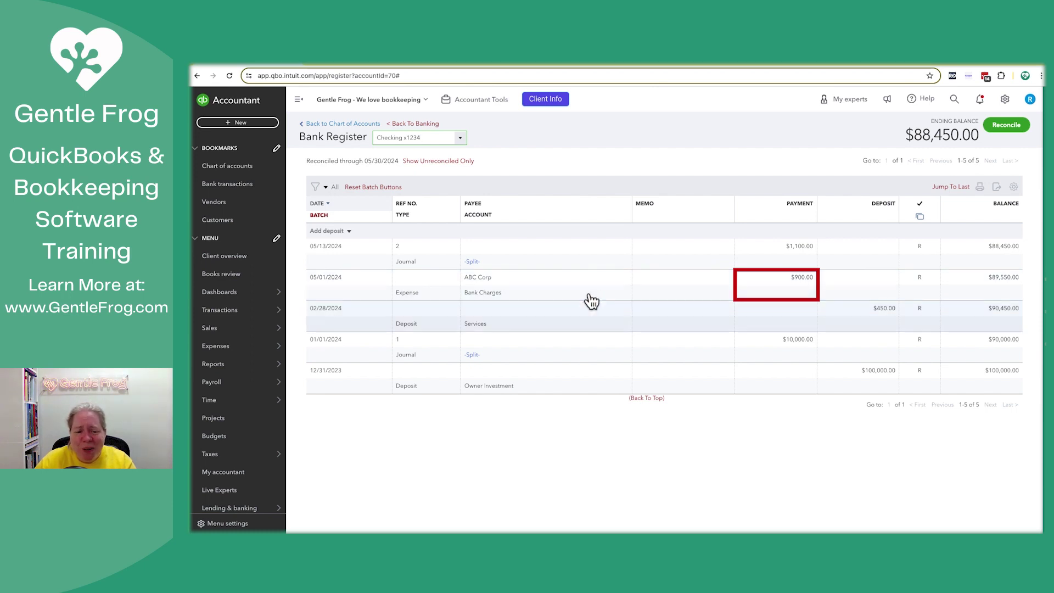
{"action": "left_click", "coordinate": [509, 303]}
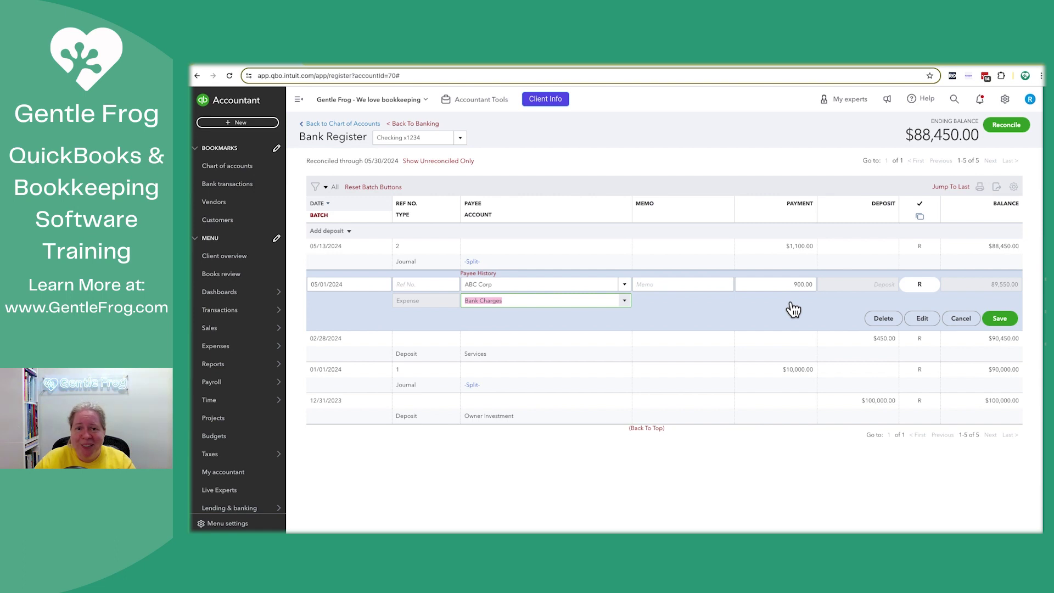
Change the $900.00 ABC Corp expense category to Rent or Lease, save it, and open Reconcile
{"action": "left_click", "coordinate": [909, 320]}
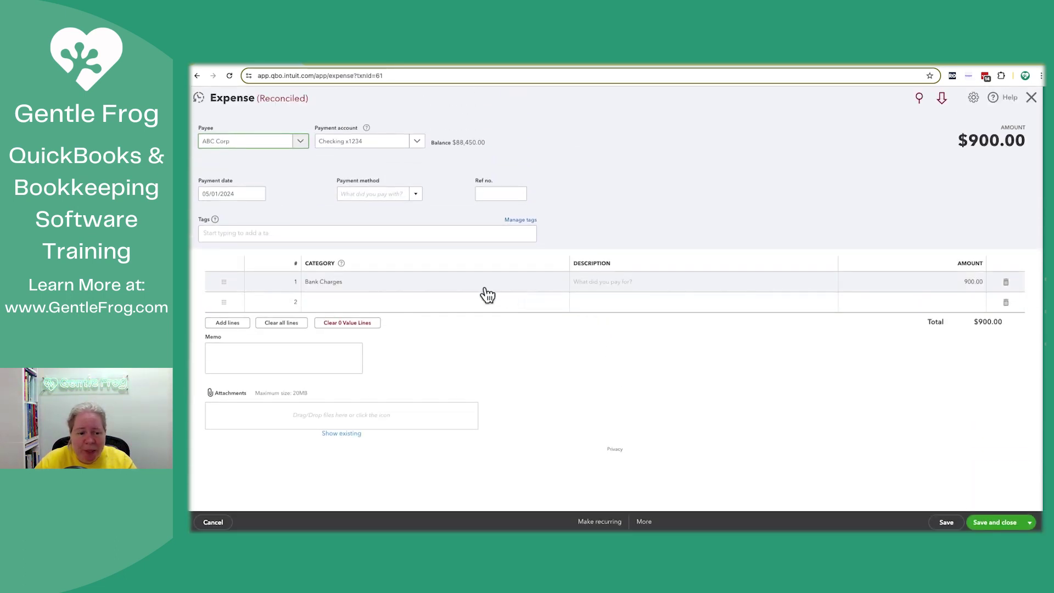
{"action": "left_click", "coordinate": [318, 280]}
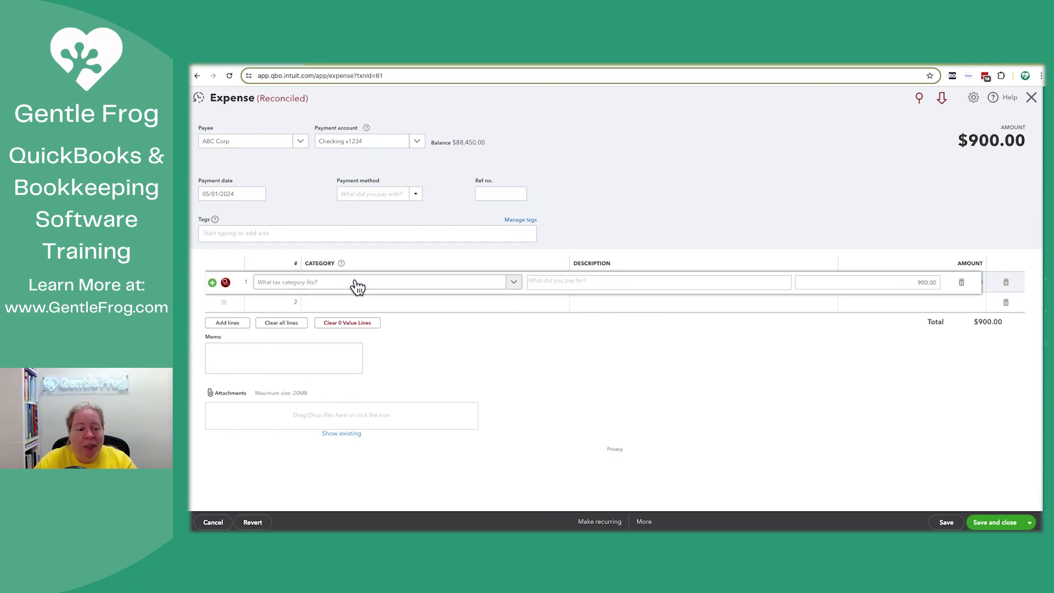
{"action": "left_click", "coordinate": [511, 284]}
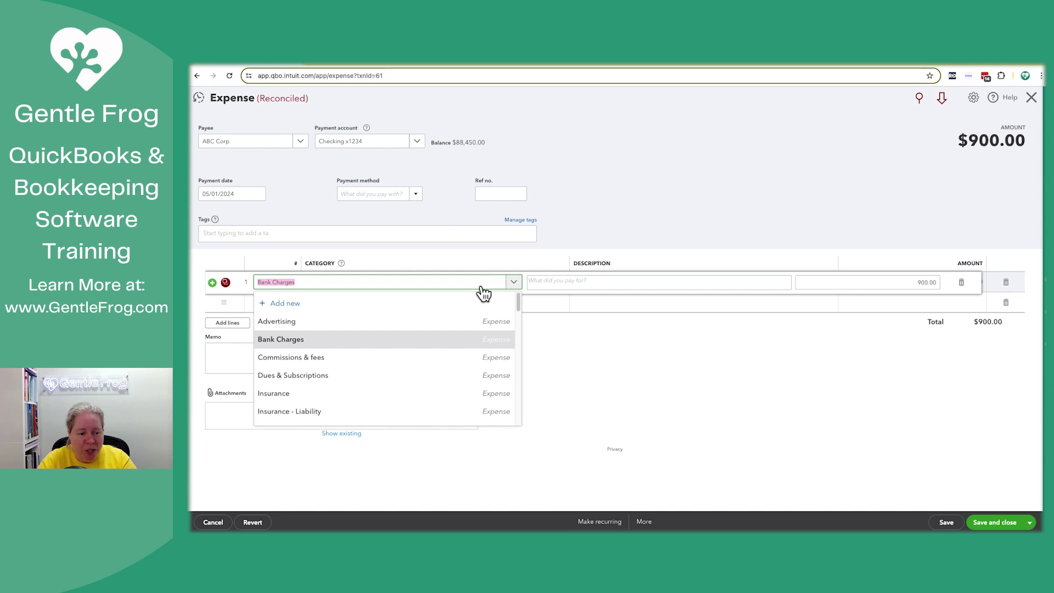
{"action": "type", "text": "rent"}
{"action": "left_click", "coordinate": [300, 340]}
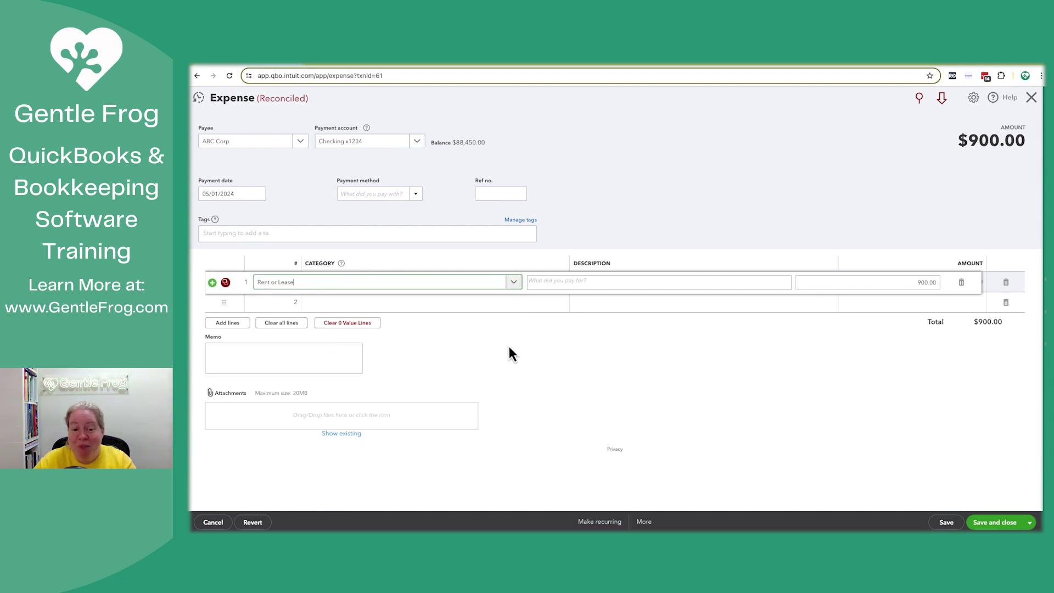
{"action": "left_click", "coordinate": [619, 357]}
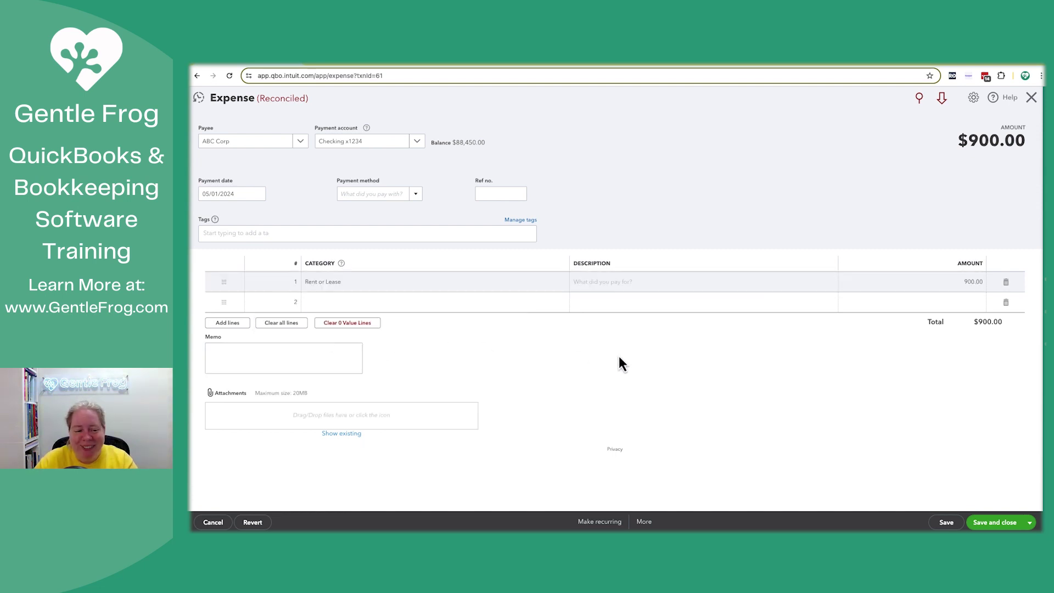
{"action": "left_click", "coordinate": [991, 522]}
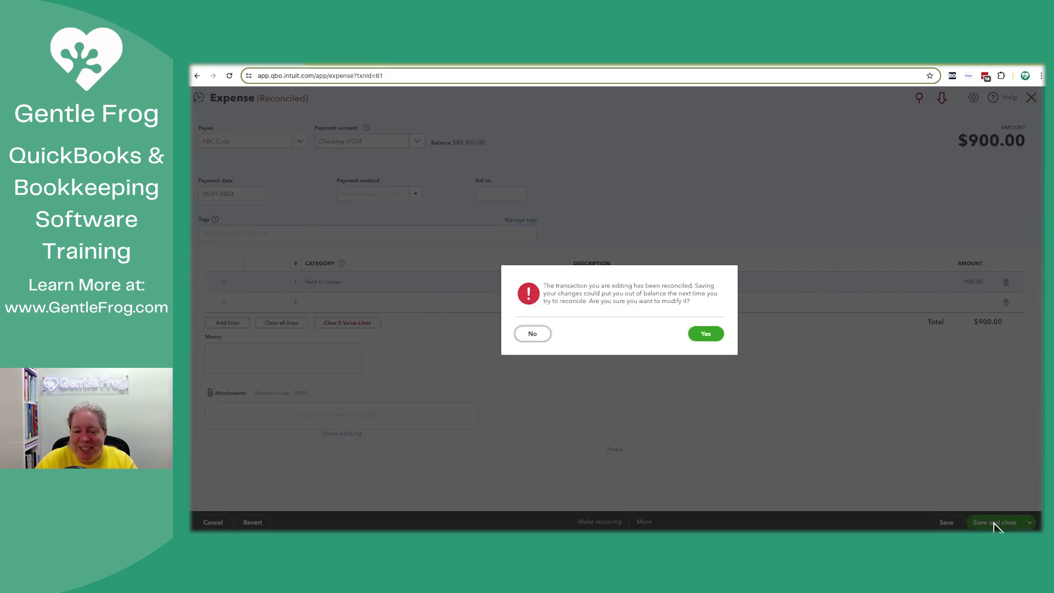
{"action": "left_click", "coordinate": [705, 333]}
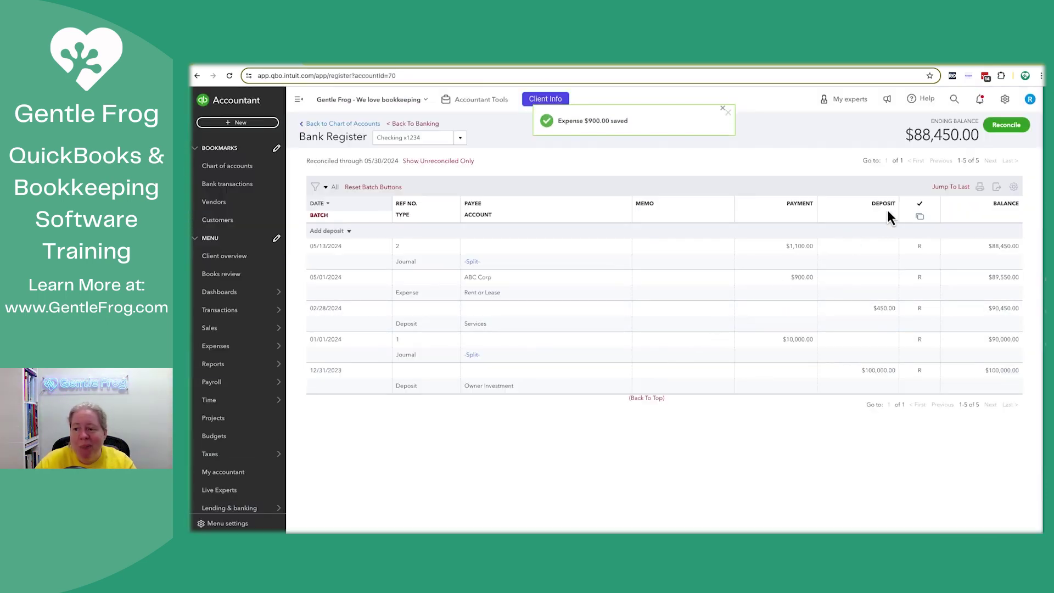
{"action": "left_click", "coordinate": [1006, 130]}
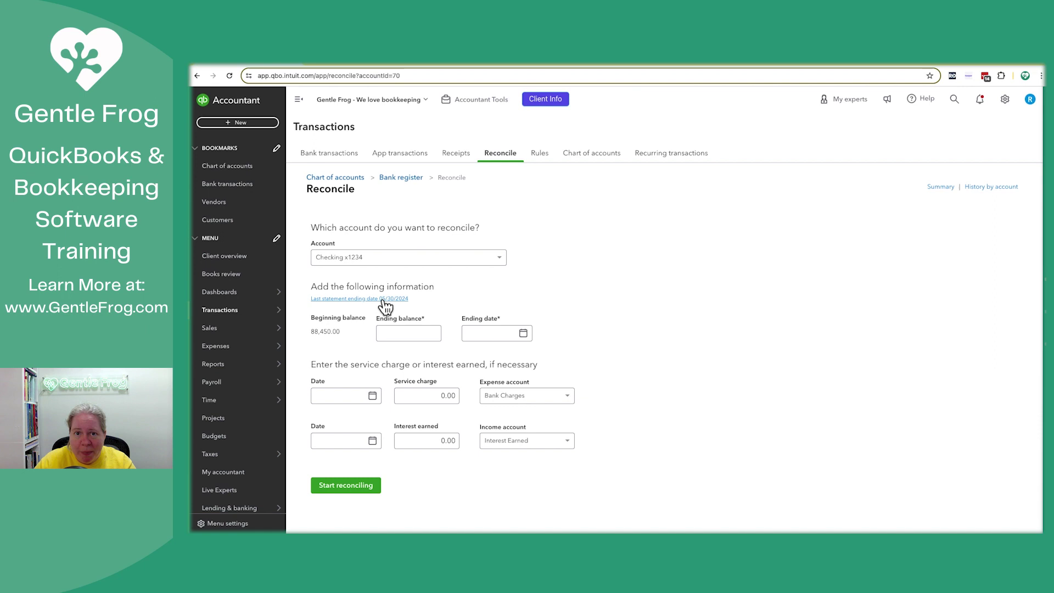
Back in the register, reduce the ABC Corp expense's Rent or Lease line to $800
{"action": "left_click", "coordinate": [405, 178]}
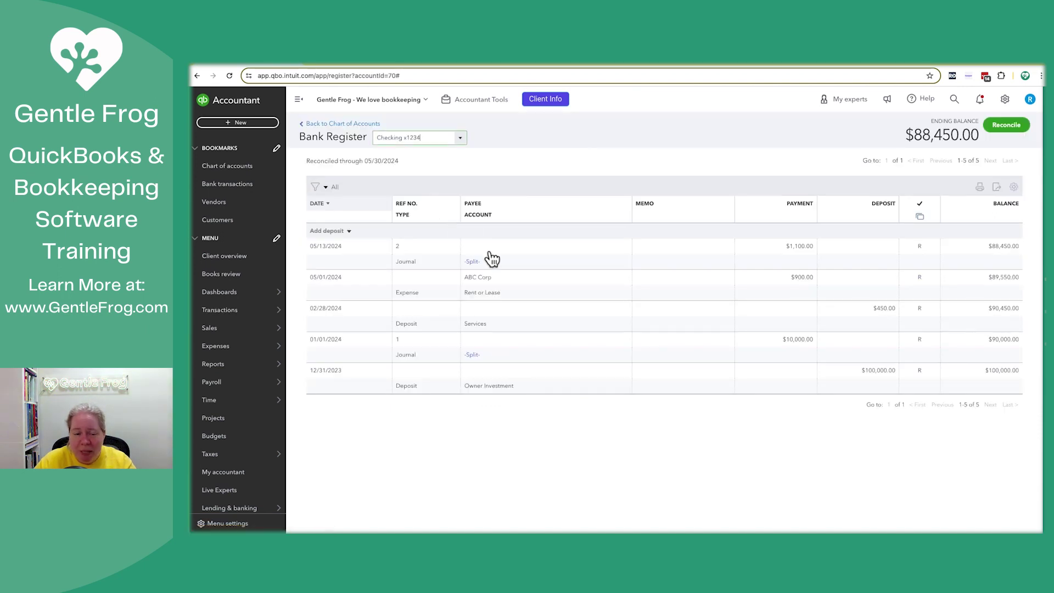
{"action": "left_click", "coordinate": [541, 300]}
{"action": "left_click", "coordinate": [922, 320]}
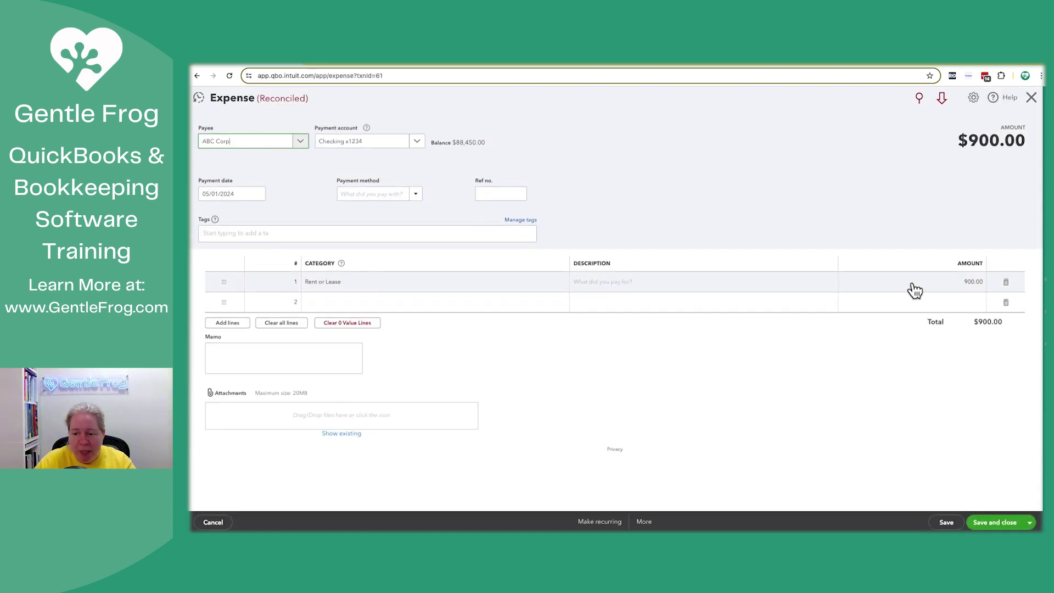
{"action": "left_click", "coordinate": [911, 283]}
{"action": "type", "text": "800"}
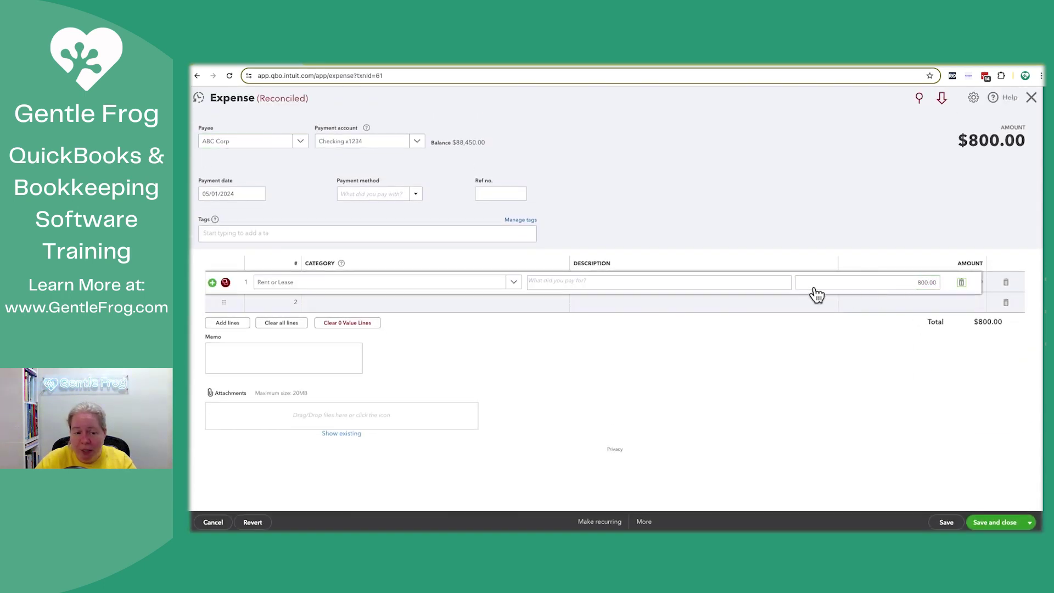
Add a $100 Utilities line and save the expense, accepting the reconciled warning
{"action": "left_click", "coordinate": [455, 306]}
{"action": "type", "text": "ut"}
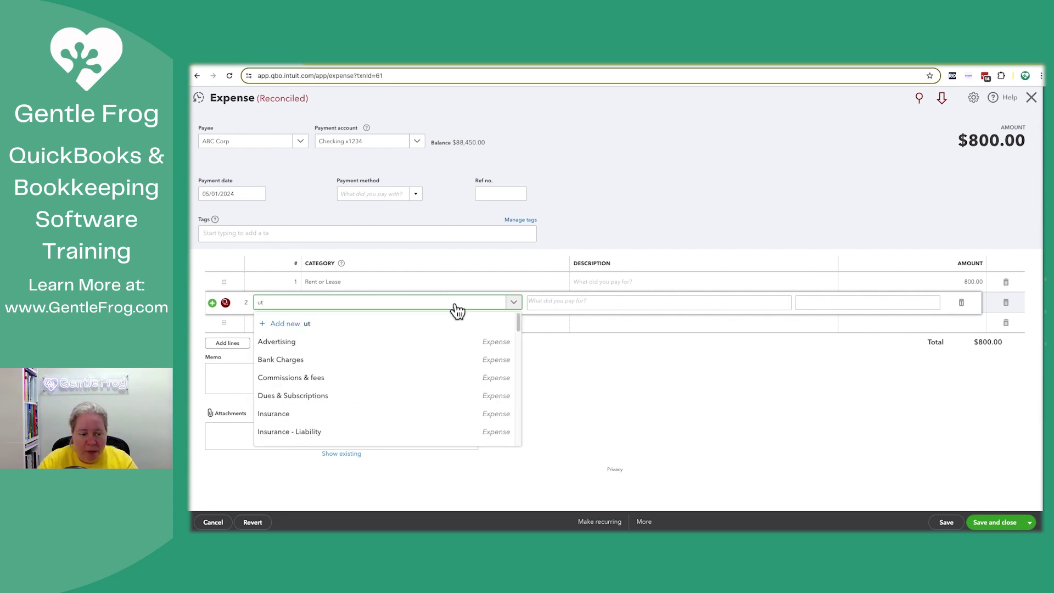
{"action": "left_click", "coordinate": [433, 341]}
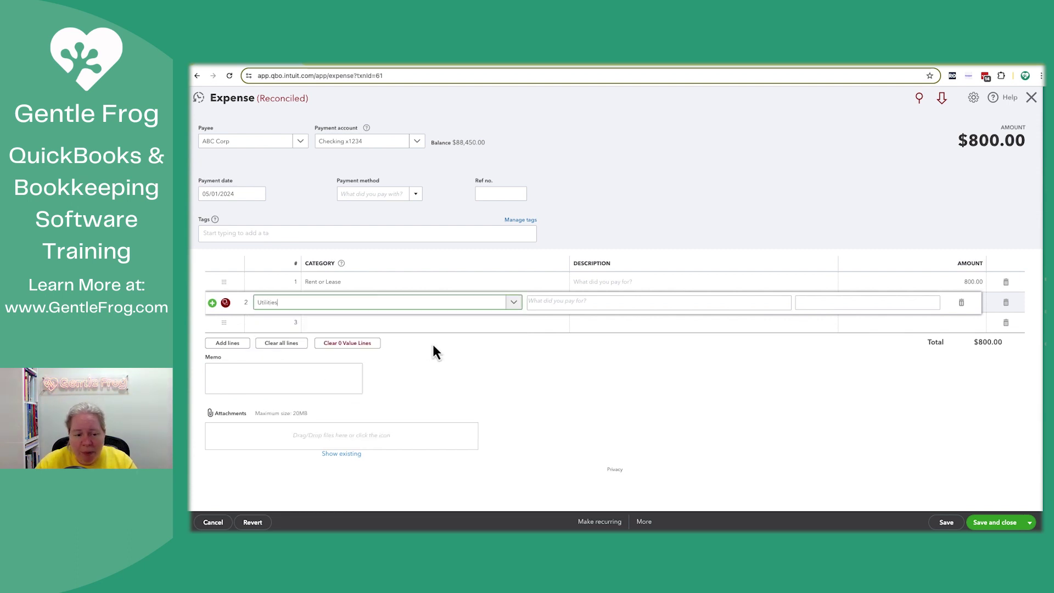
{"action": "left_click", "coordinate": [893, 305]}
{"action": "type", "text": "100"}
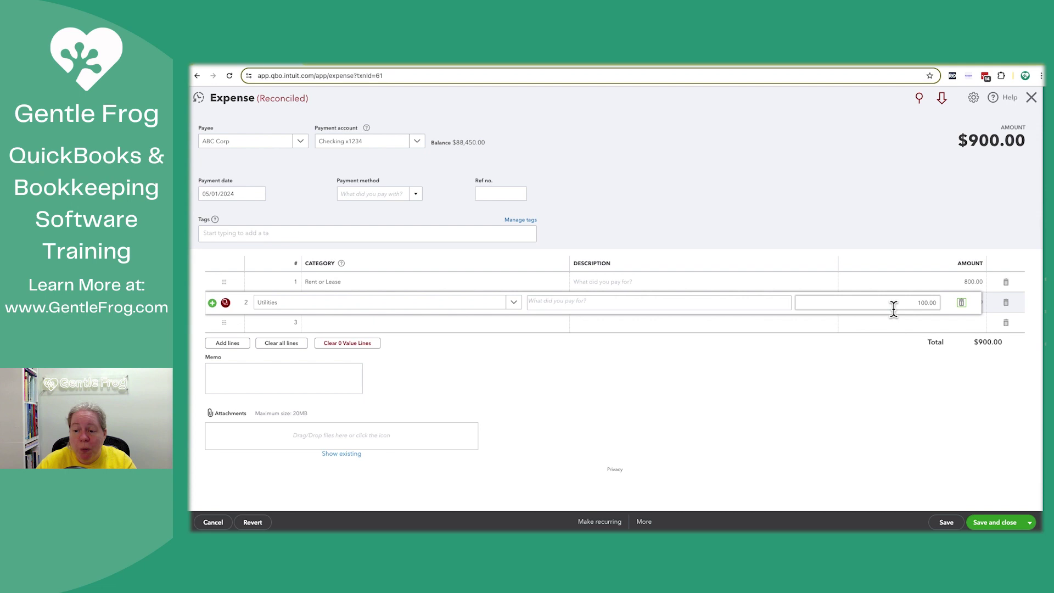
{"action": "left_click", "coordinate": [895, 393]}
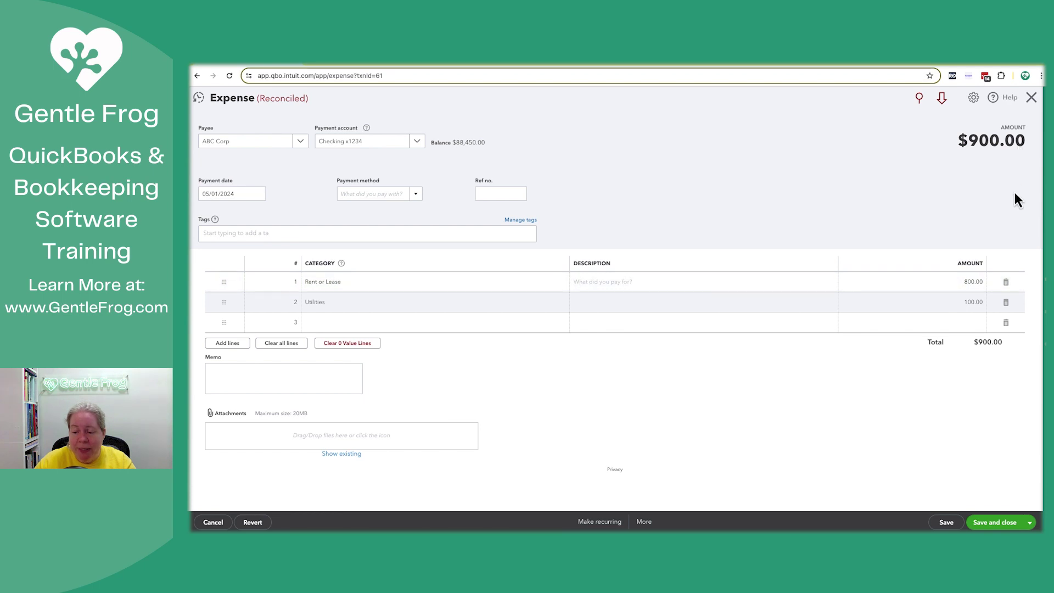
{"action": "left_click", "coordinate": [991, 522]}
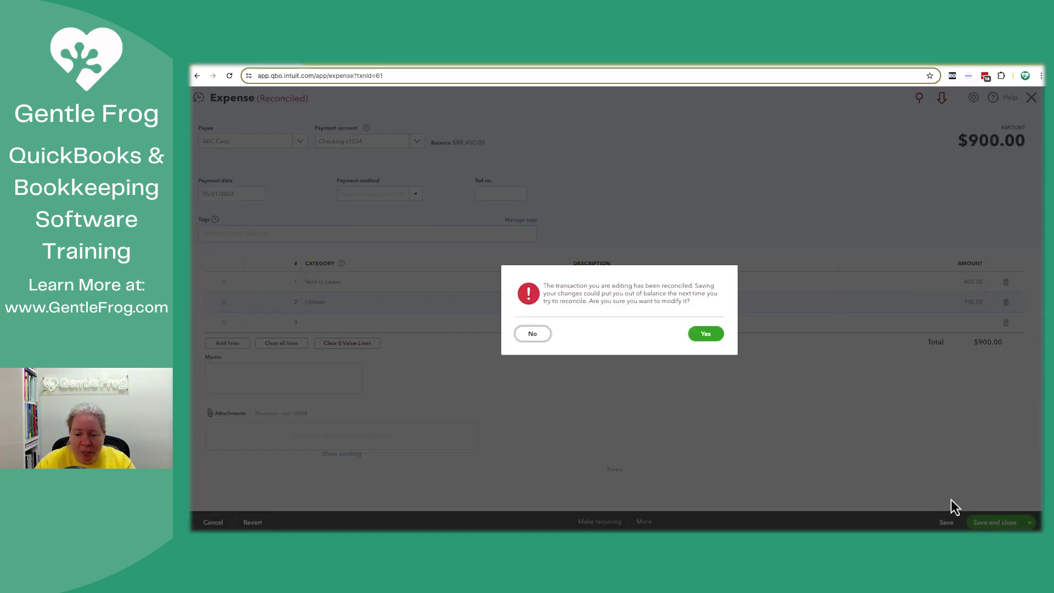
{"action": "left_click", "coordinate": [705, 336]}
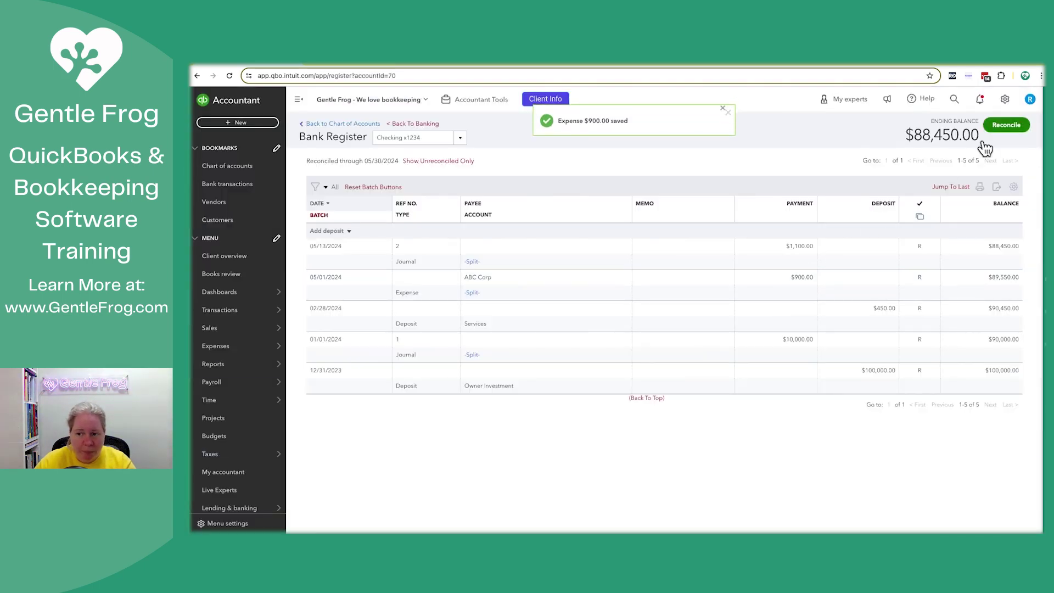
{"action": "left_click", "coordinate": [1006, 127]}
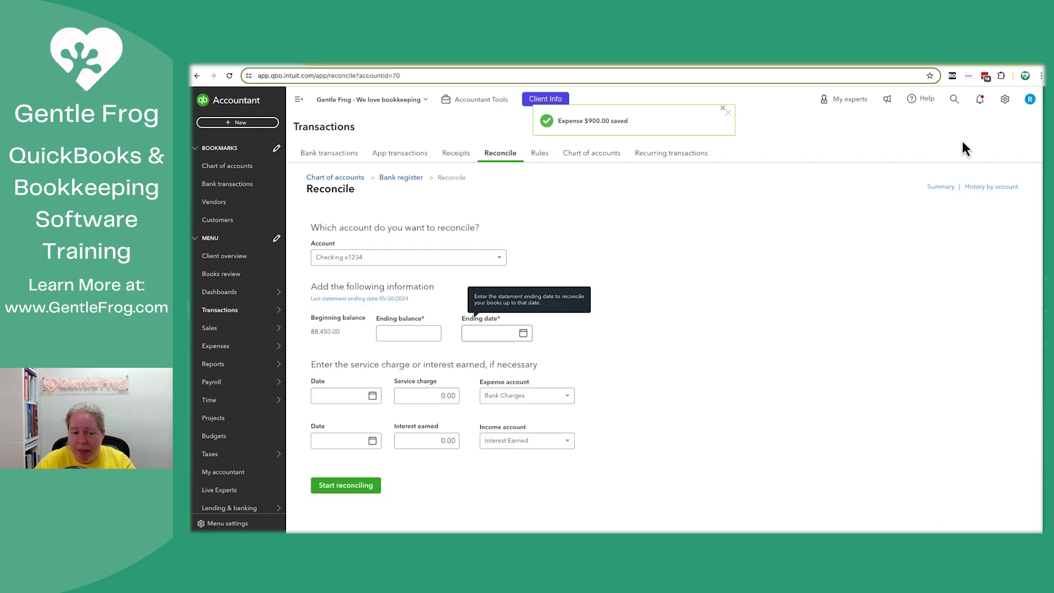
{"action": "left_click", "coordinate": [397, 318]}
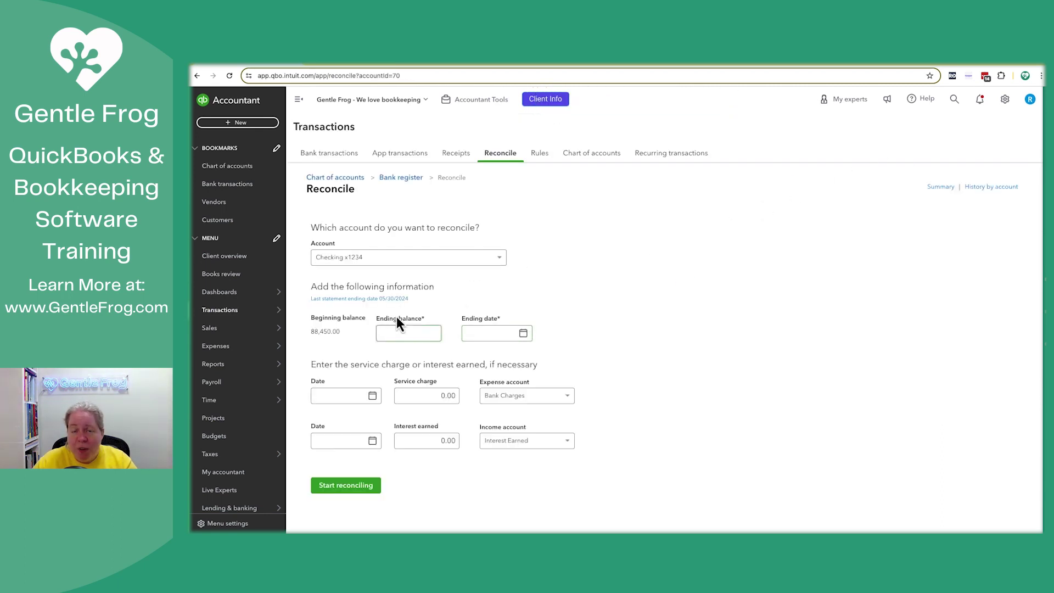
{"action": "left_click", "coordinate": [400, 178]}
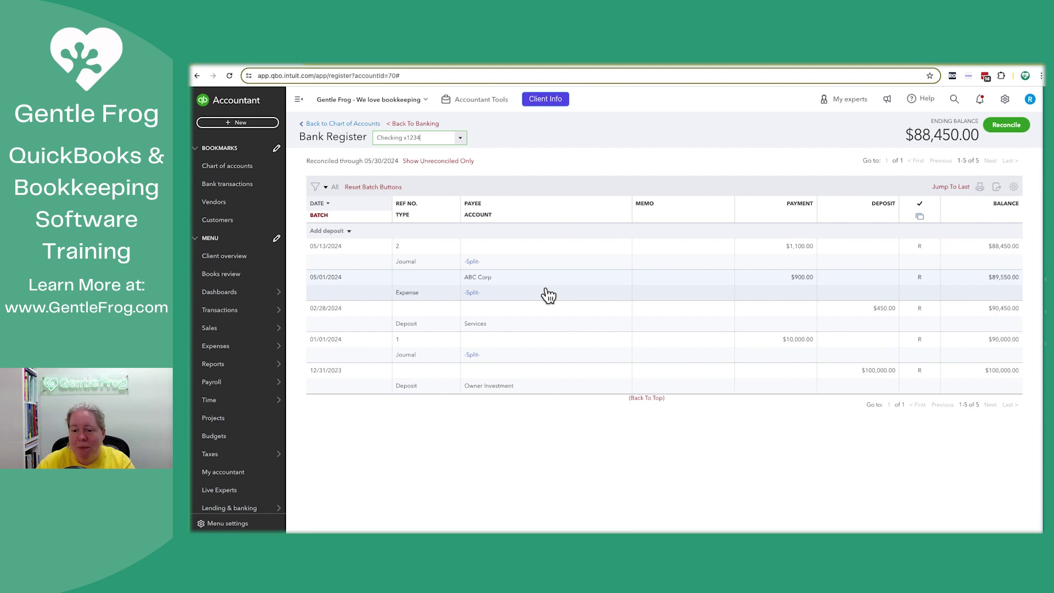
Change the 02/28/2024 Services deposit amount to 300.00 and save, accepting the reconciled warning
{"action": "left_click", "coordinate": [540, 328]}
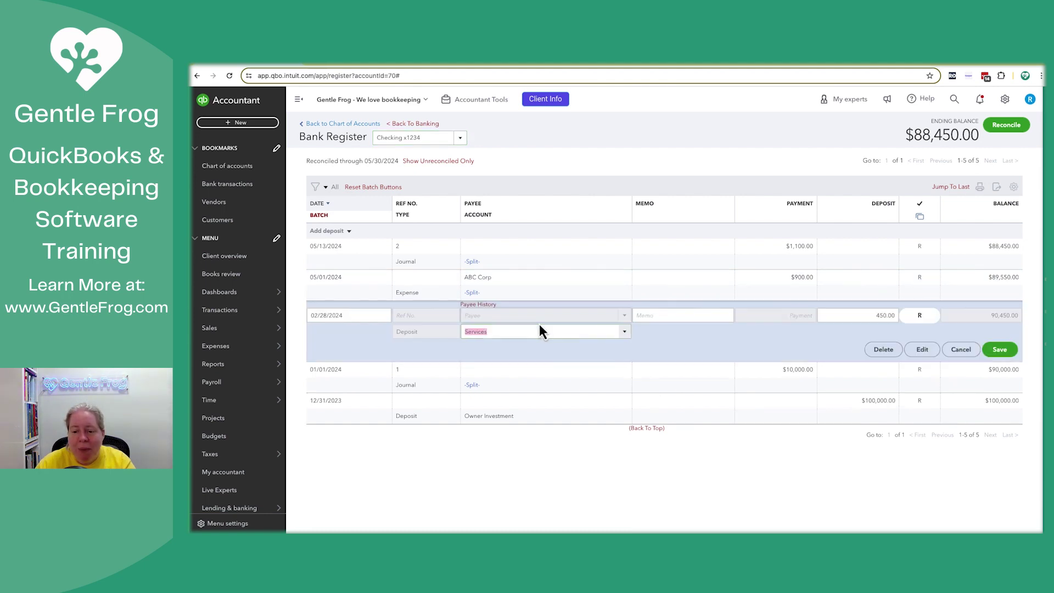
{"action": "left_click", "coordinate": [921, 350]}
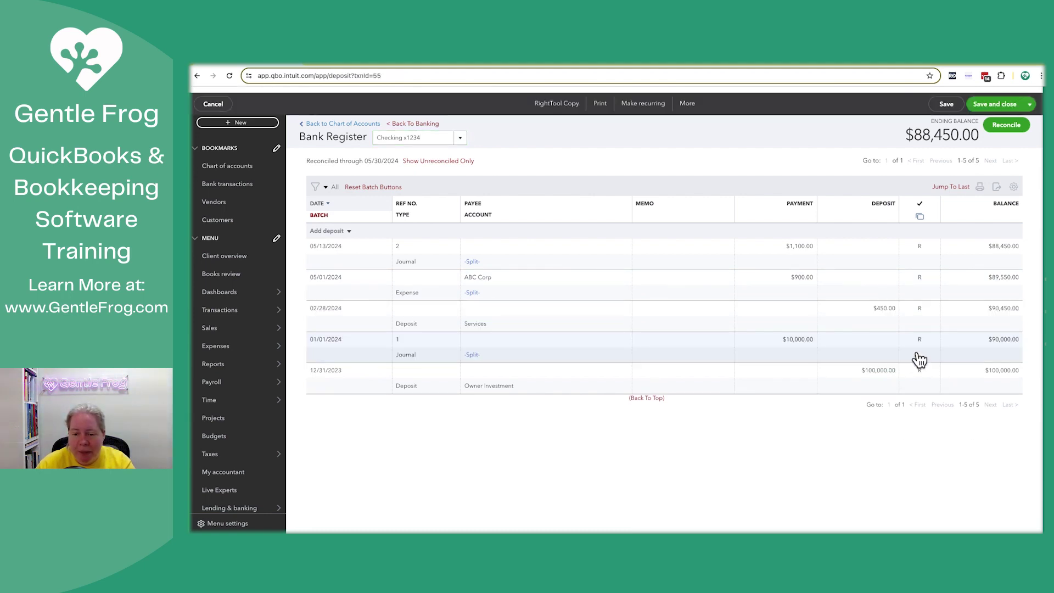
{"action": "left_click", "coordinate": [948, 285]}
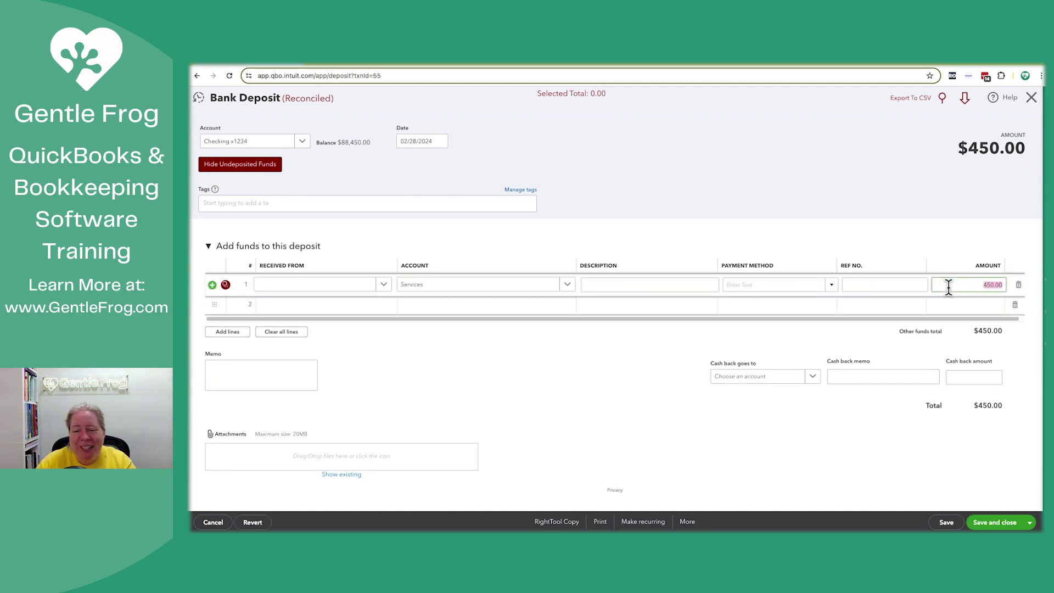
{"action": "type", "text": "300"}
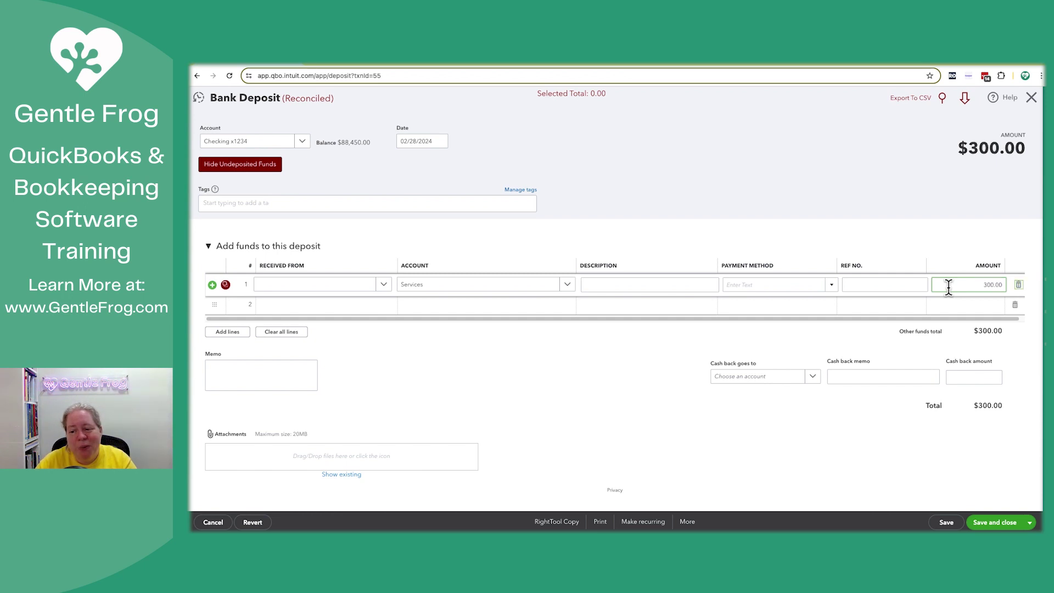
{"action": "key", "text": "Tab"}
{"action": "left_click", "coordinate": [867, 423]}
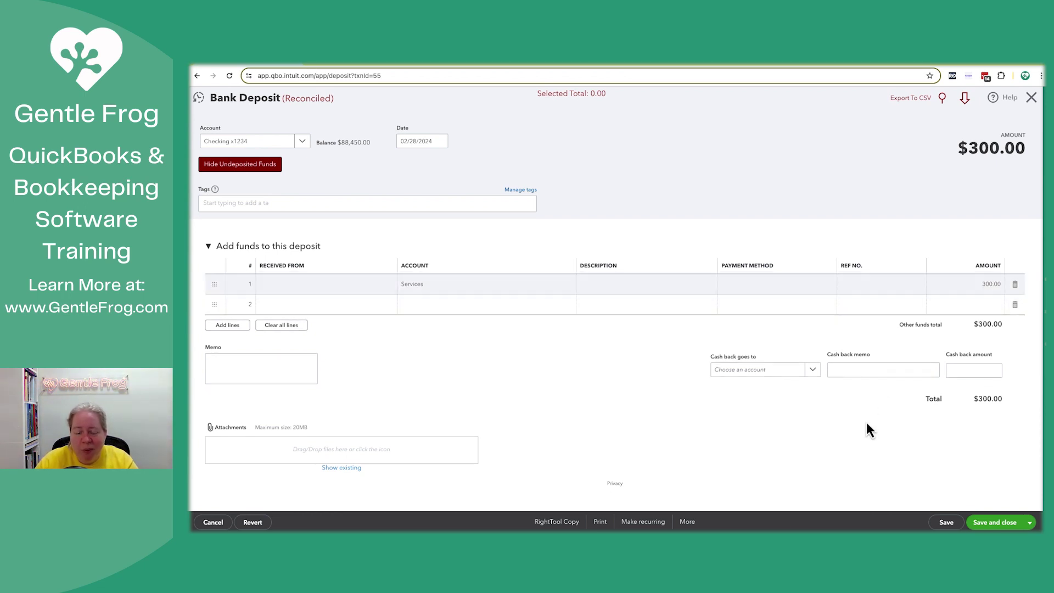
{"action": "left_click", "coordinate": [988, 522]}
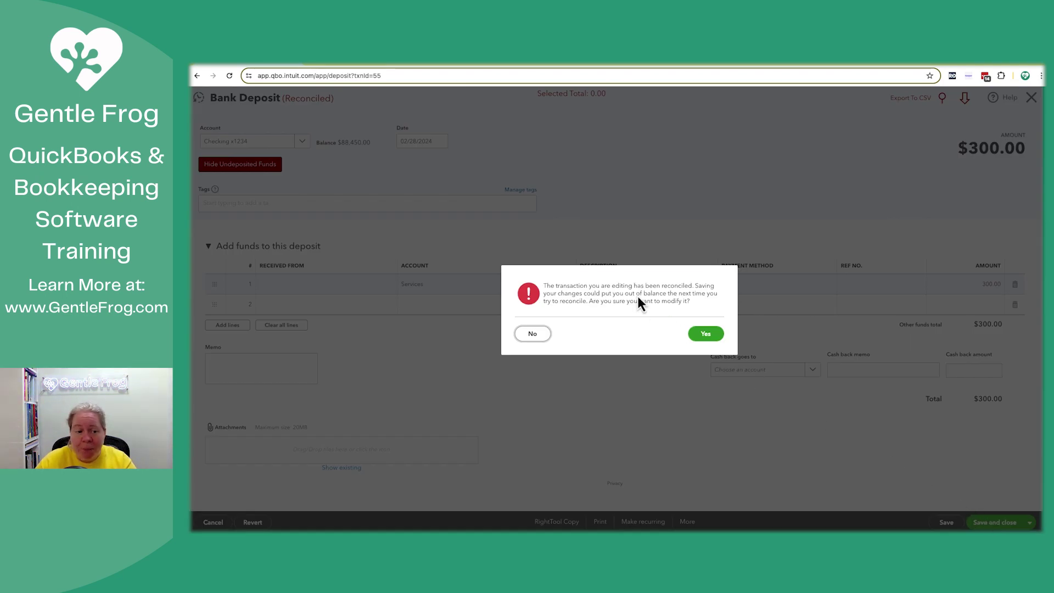
{"action": "left_click", "coordinate": [714, 336]}
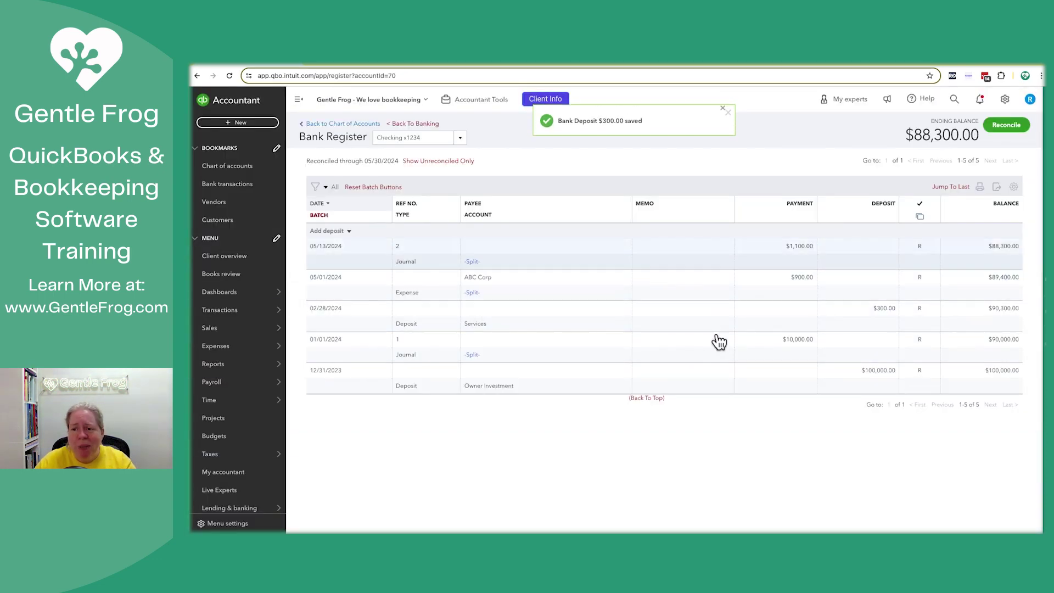
Open Reconcile for Checking x1234, view the -$150.00 Reconciliation Discrepancy Report, then close it
{"action": "left_click", "coordinate": [1016, 130]}
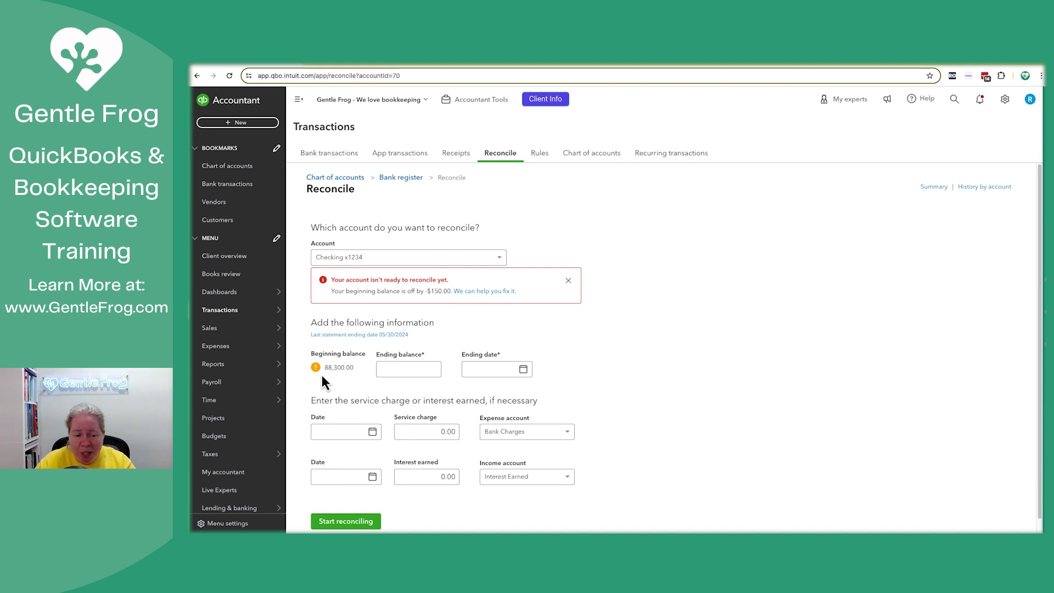
{"action": "left_click", "coordinate": [486, 292]}
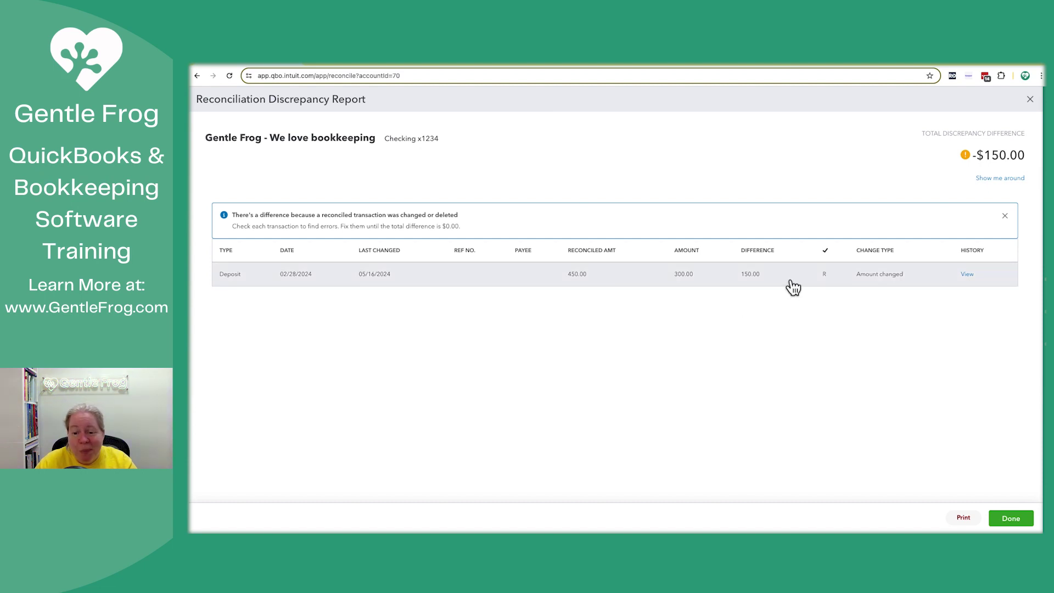
{"action": "left_click", "coordinate": [1030, 100]}
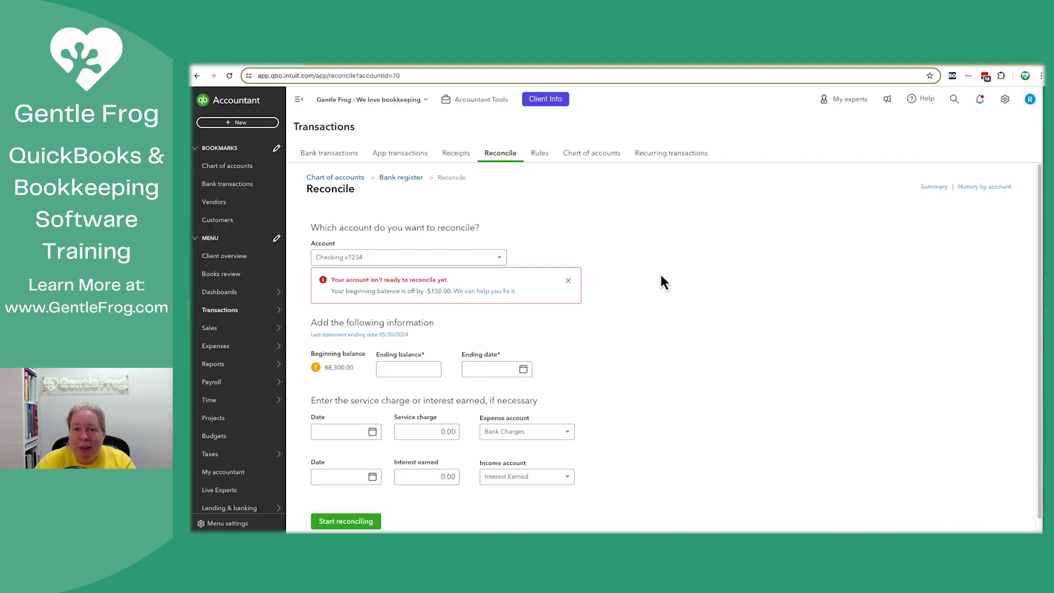
Return from the Reconcile page to the Checking x1234 register ending at $88,300.00
{"action": "left_click", "coordinate": [414, 180]}
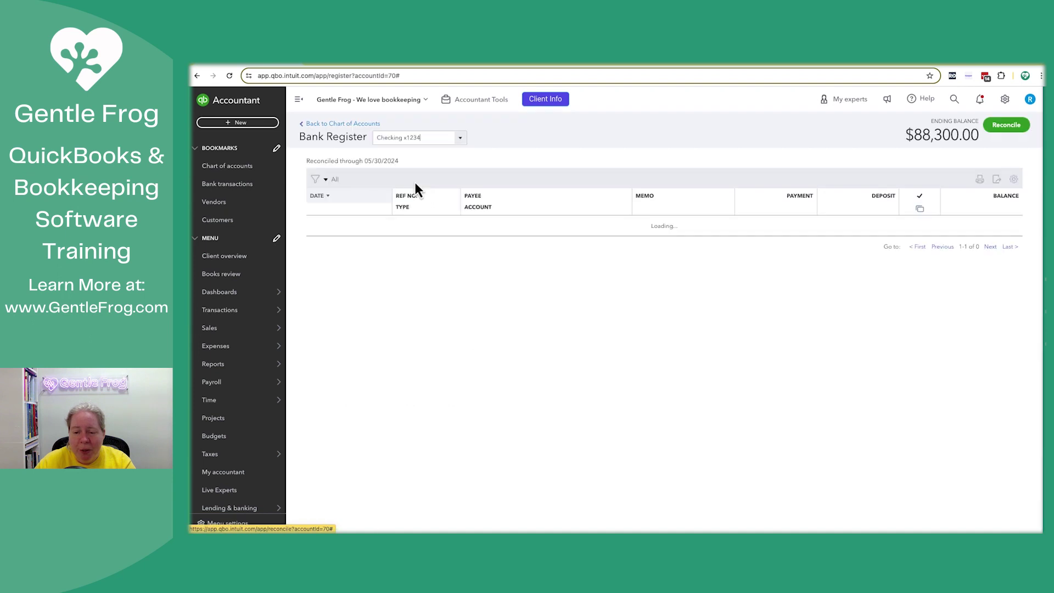